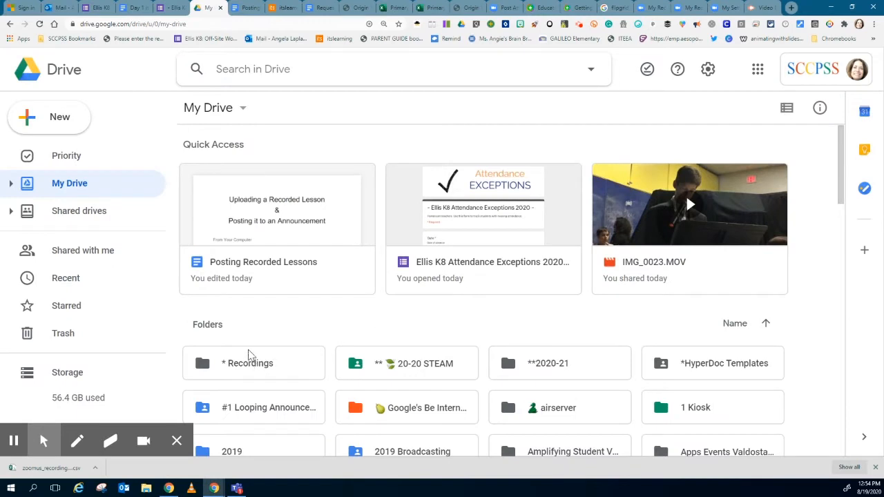
Open the * Recordings folder in My Drive.
left_click(188, 361)
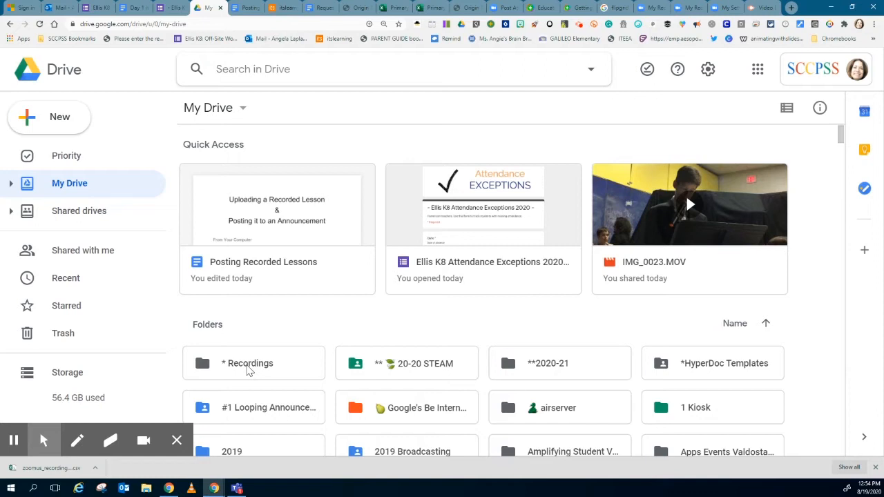
double_click(250, 370)
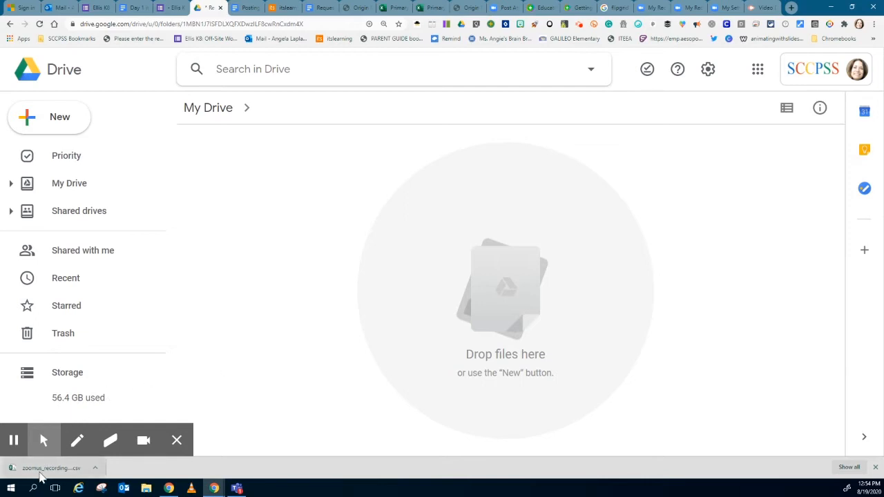
mouse_move(40, 475)
left_mouse_down()
mouse_move(307, 324)
mouse_move(468, 315)
mouse_move(306, 332)
mouse_move(58, 447)
mouse_move(44, 470)
left_mouse_up()
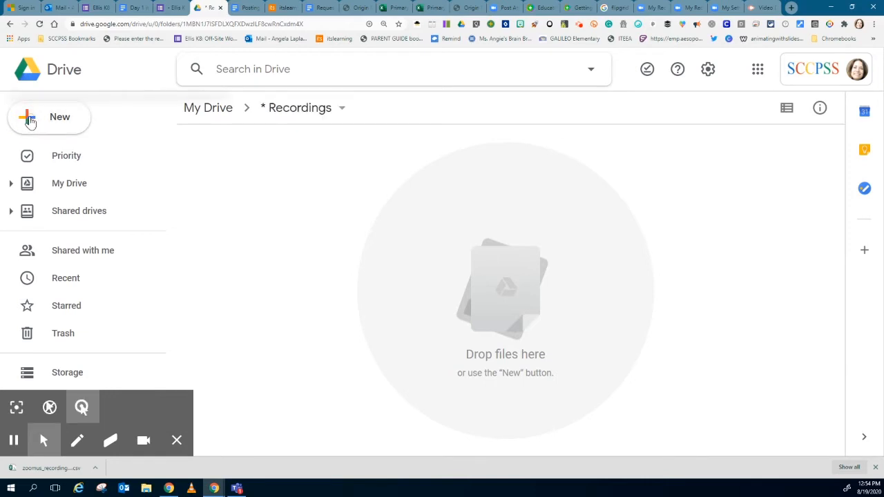
Upload zoom_0.mp4 to the * Recordings folder from the 2020-07-19 test meeting folder under Documents > Zoom.
left_click(30, 120)
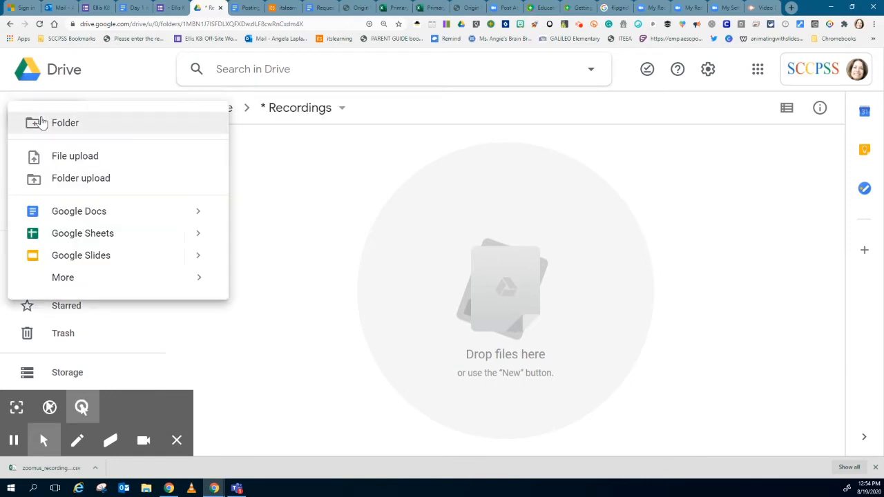
left_click(68, 162)
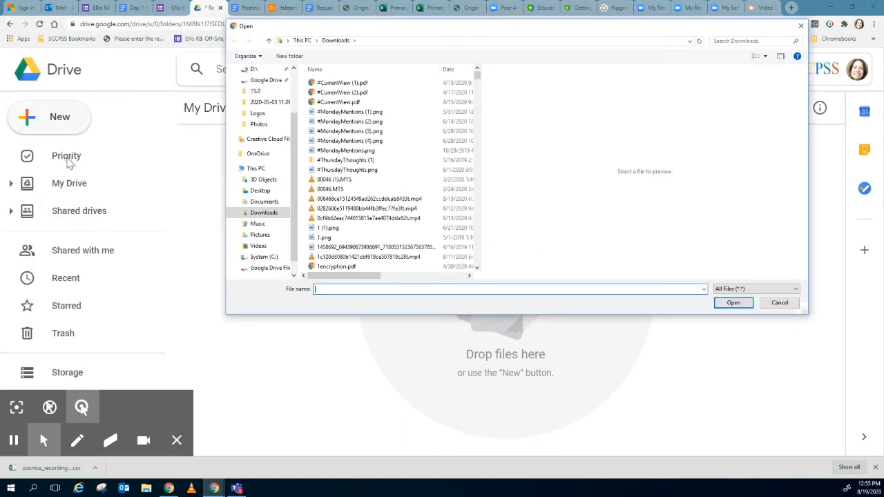
left_click(263, 202)
left_click(265, 203)
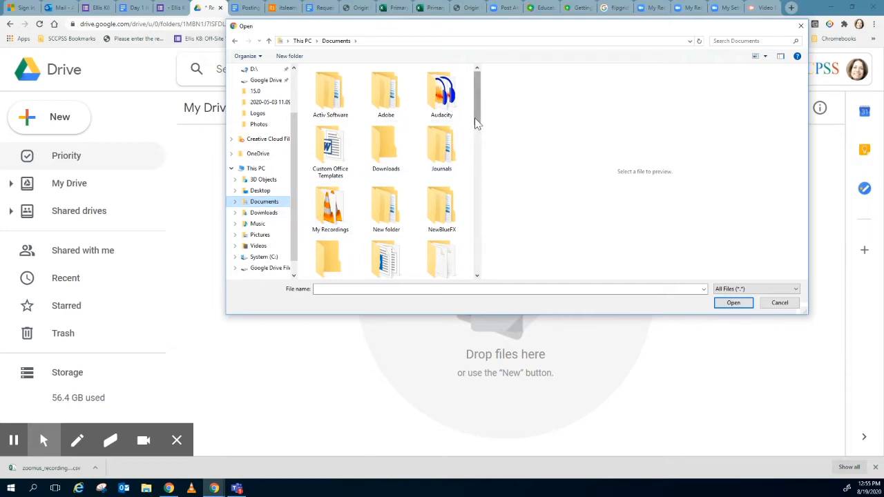
left_click_drag(475, 123, 477, 143)
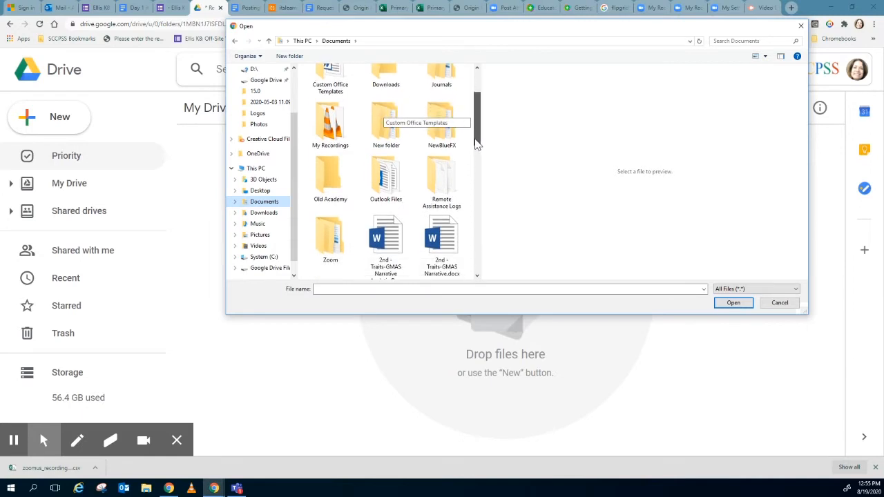
double_click(329, 242)
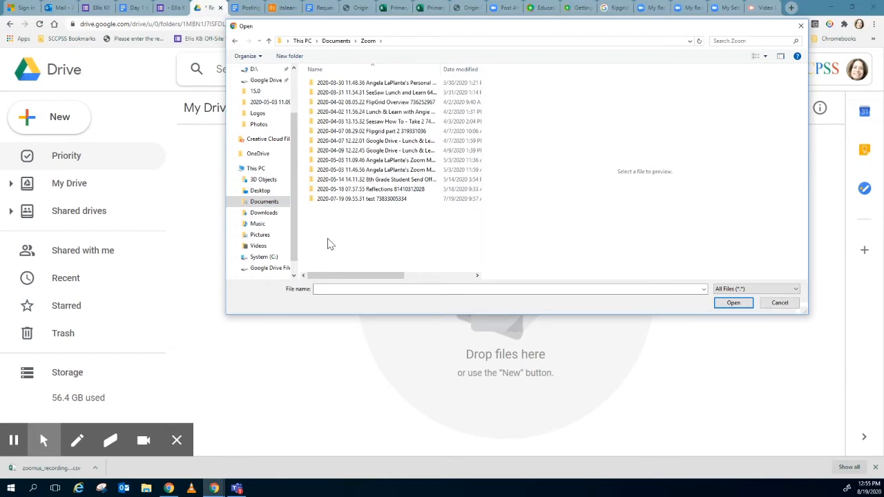
double_click(350, 200)
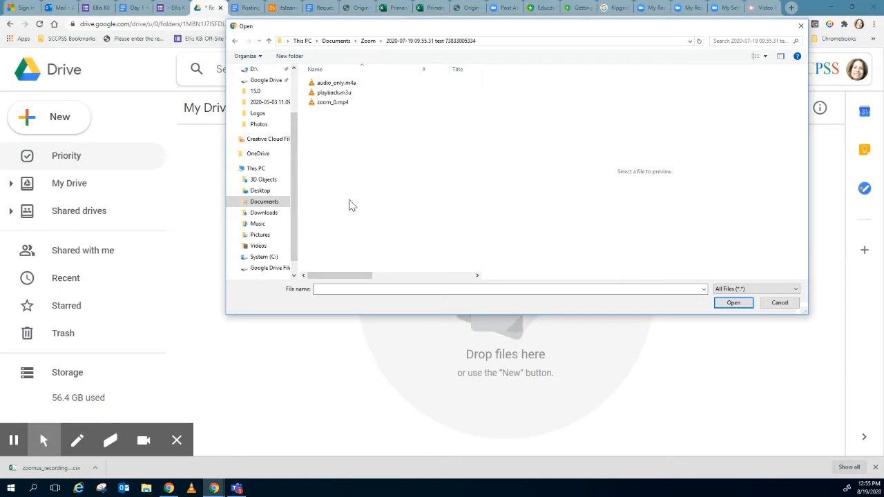
left_click(330, 103)
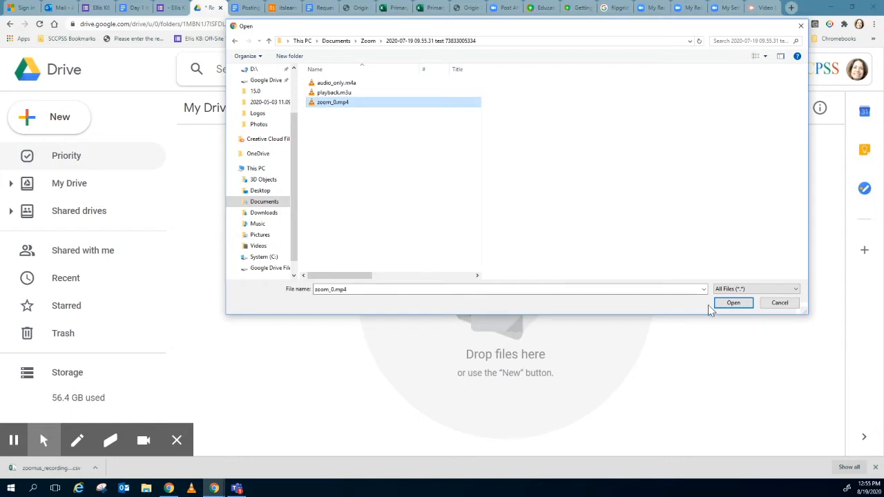
left_click(730, 305)
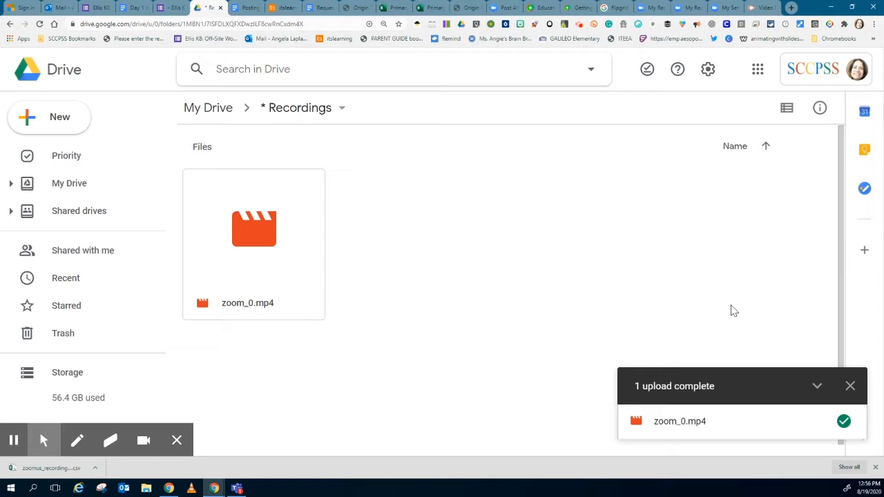
Rename the uploaded zoom_0.mp4 video as "Community Meeting August 19.mp4".
left_click(256, 309)
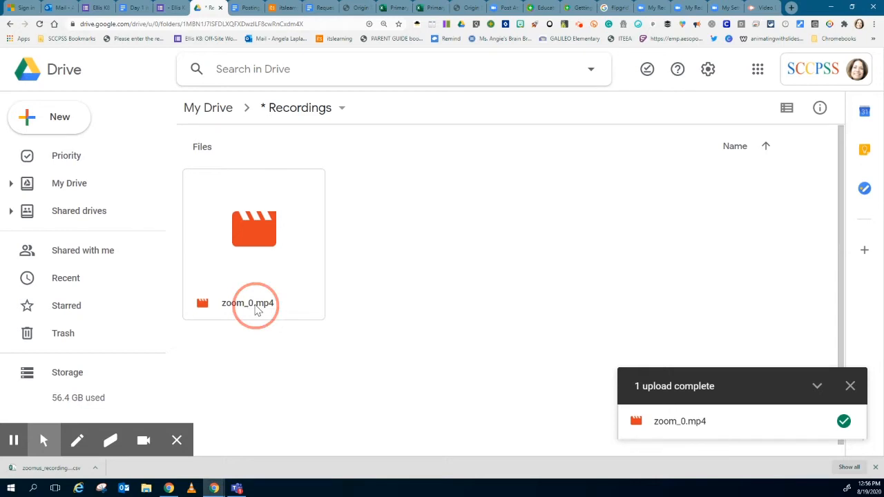
right_click(256, 309)
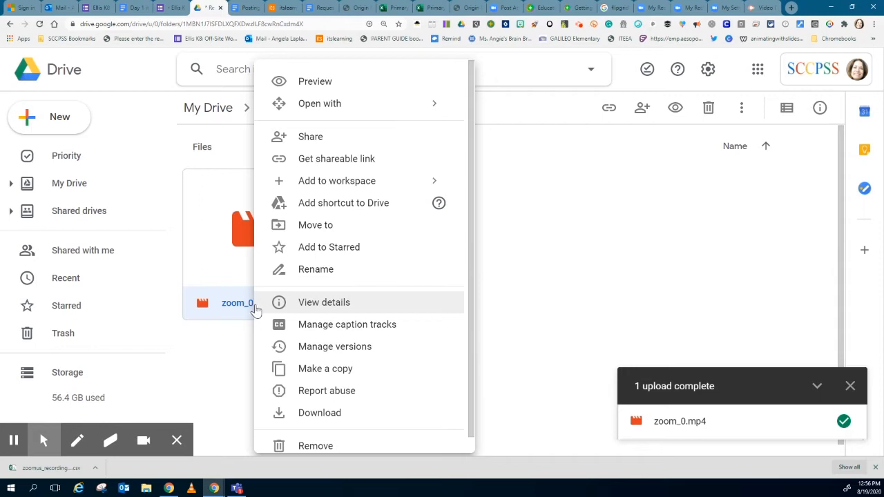
left_click(322, 276)
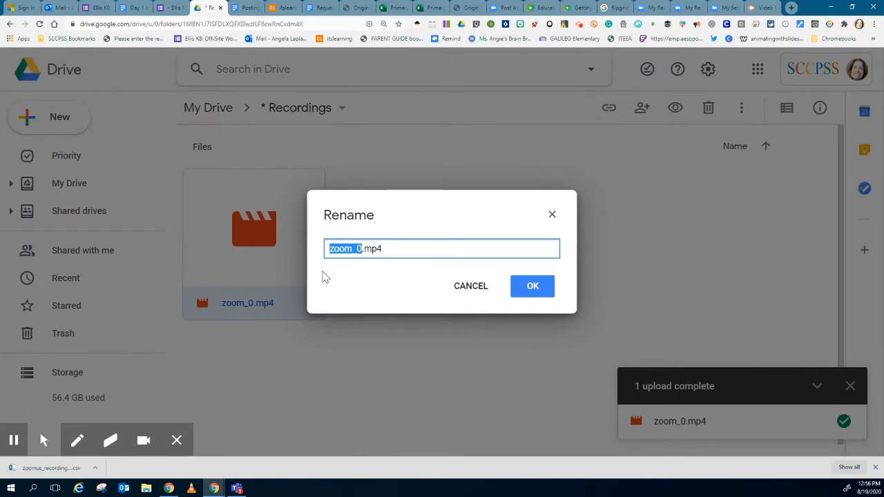
key("BackSpace")
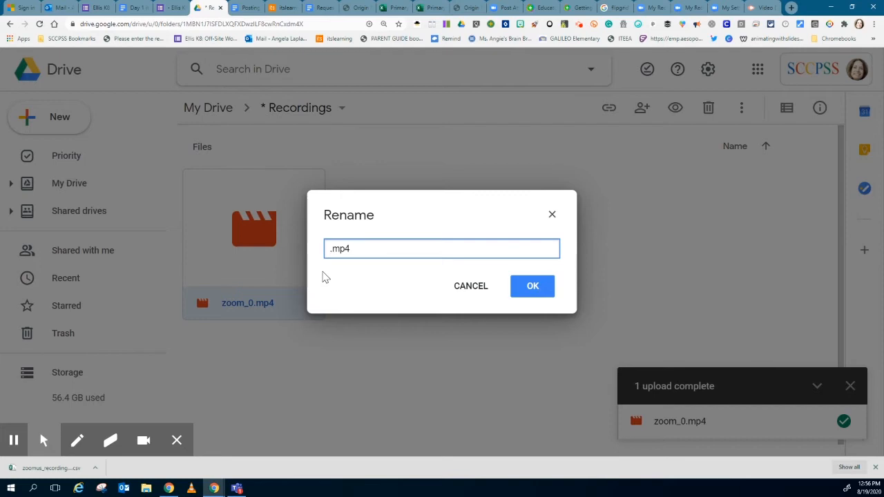
type("Community Meeting")
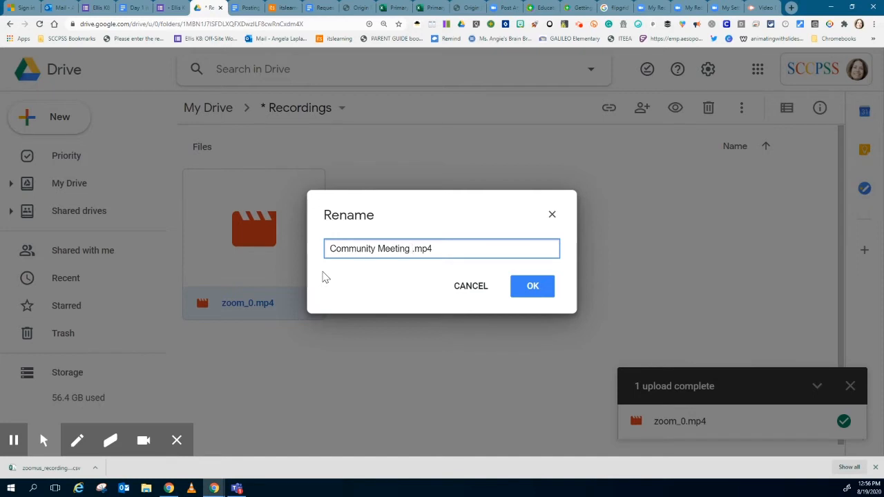
type(" August 19")
left_click(536, 289)
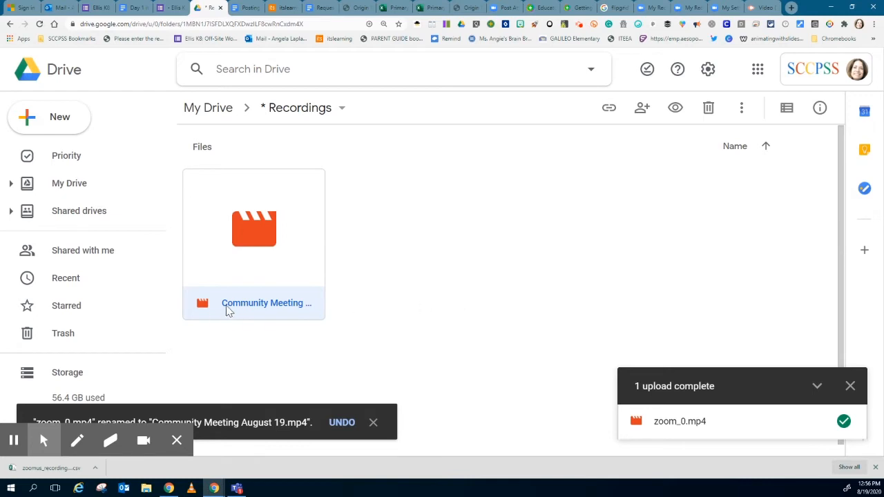
Put the date first in the video's file name so it reads "August 19 Community Meeting.mp4".
right_click(299, 308)
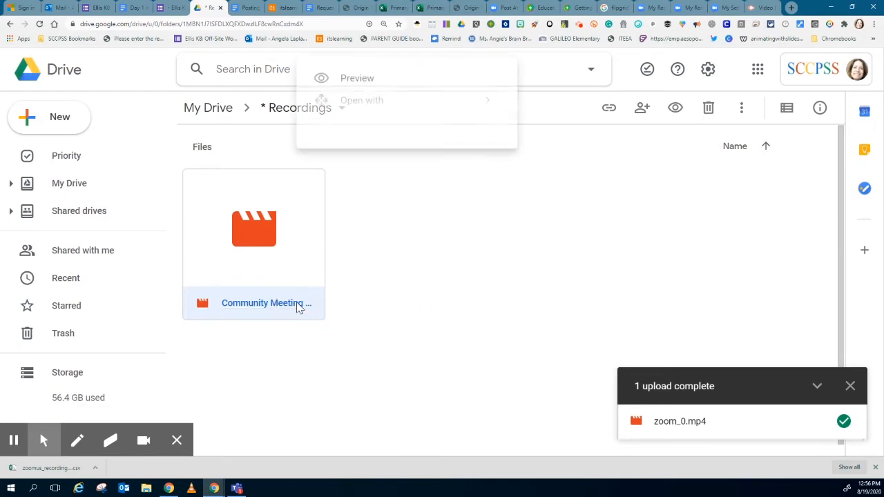
left_click(345, 280)
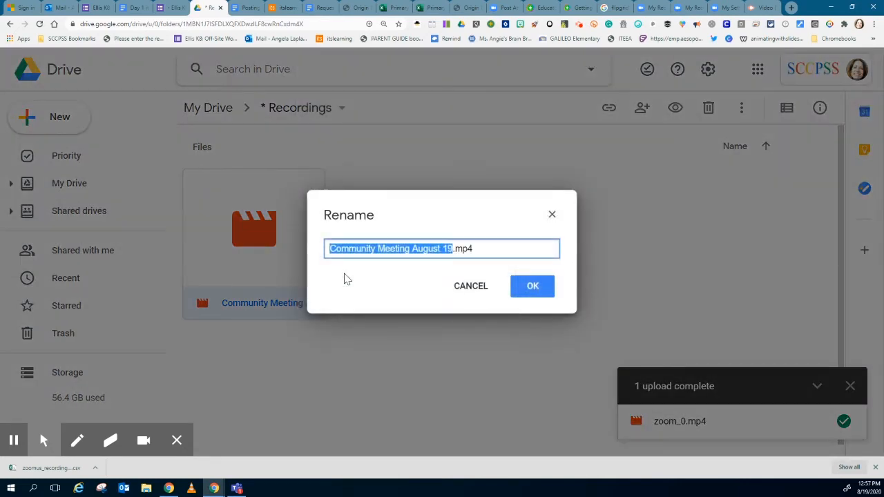
left_click(410, 251)
left_click_drag(410, 251, 328, 254)
key("ctrl+c")
key("BackSpace")
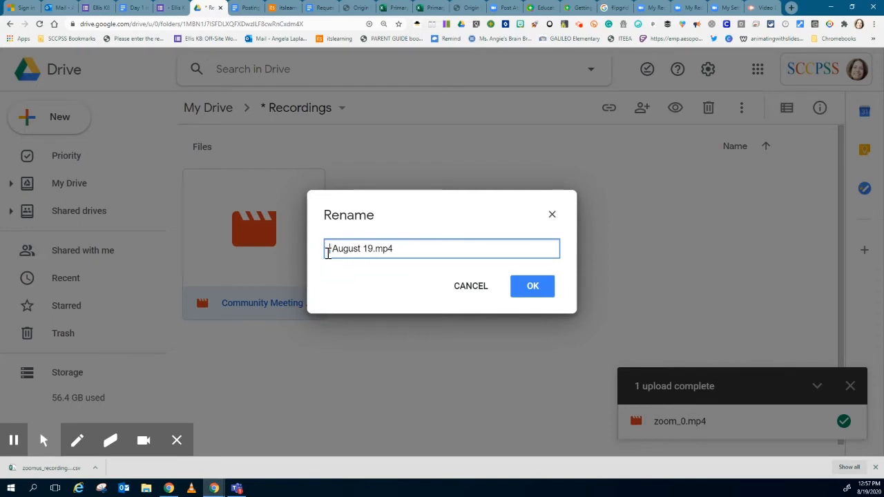
left_click(372, 249)
key("ctrl+v")
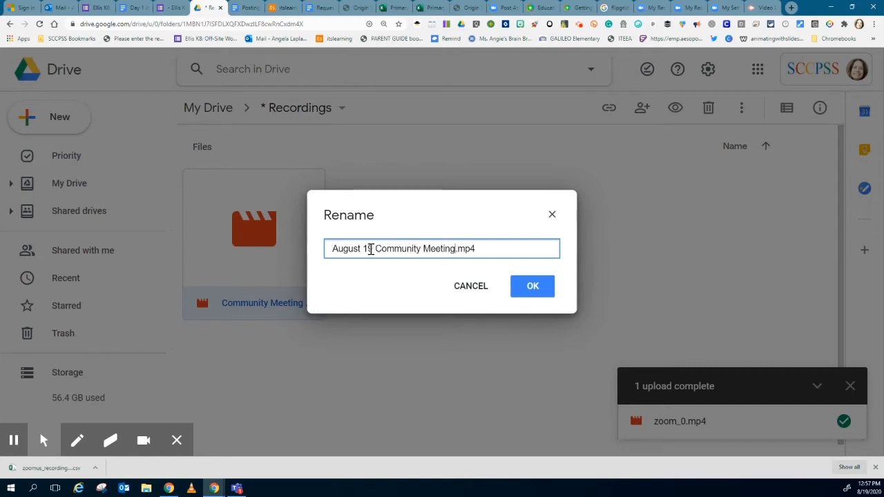
left_click(529, 290)
left_click(530, 290)
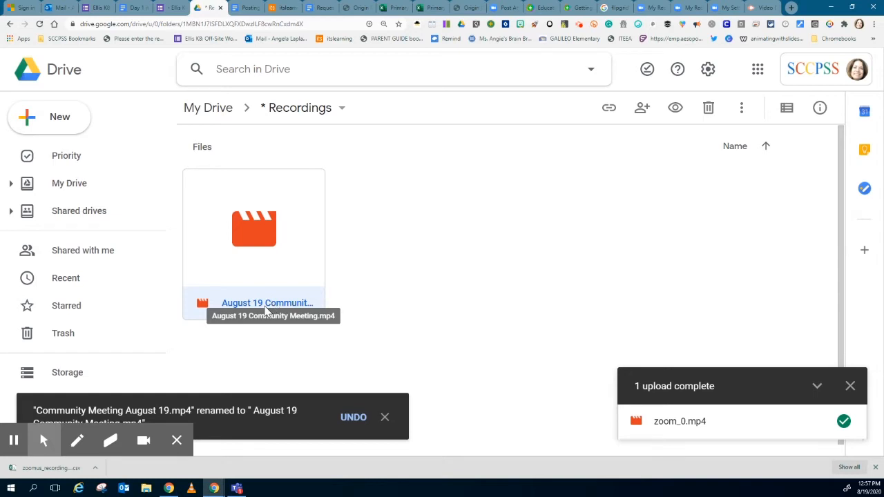
left_click(579, 25)
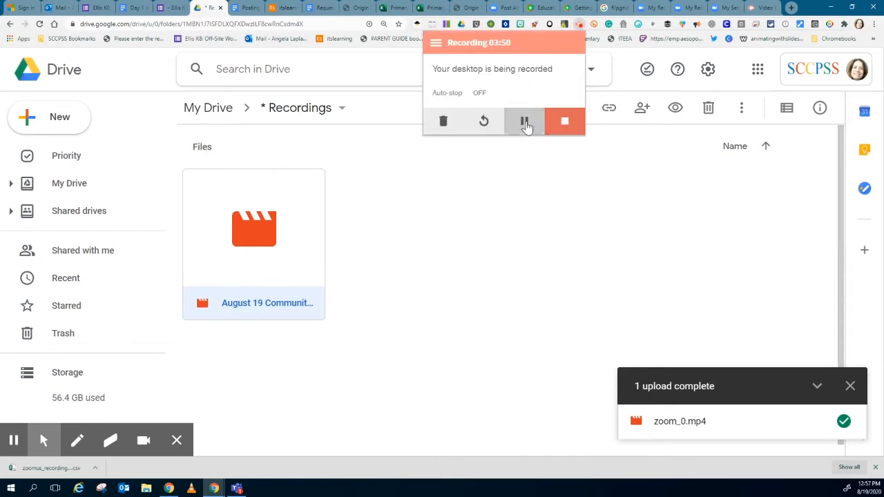
left_click(525, 123)
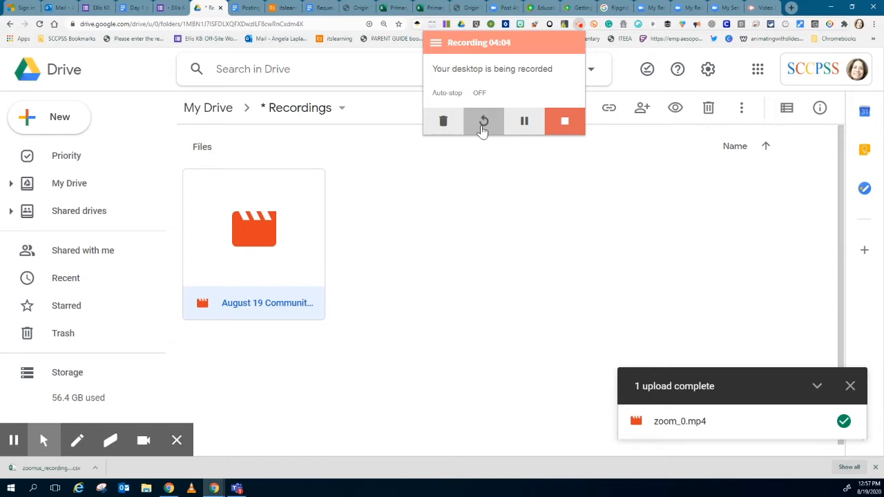
Open the August 19 Community Meeting video, pause it, and change its link sharing to Savannah Chatham Public School System.
double_click(250, 250)
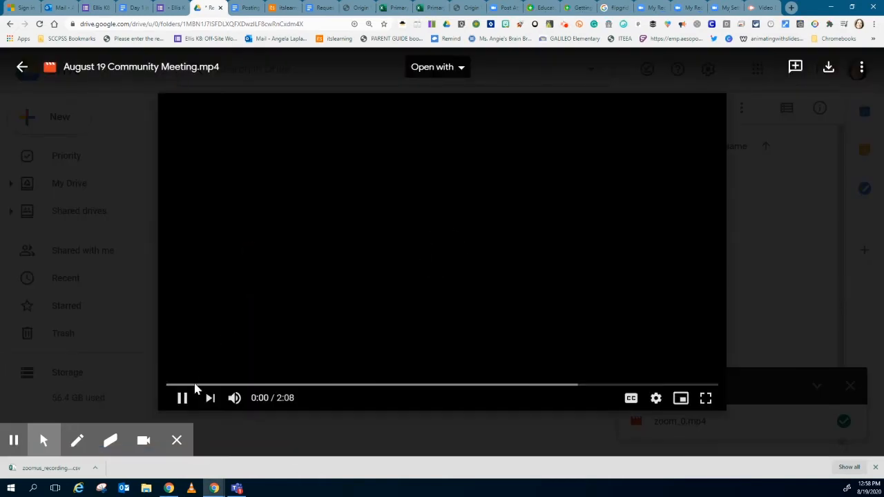
left_click(182, 399)
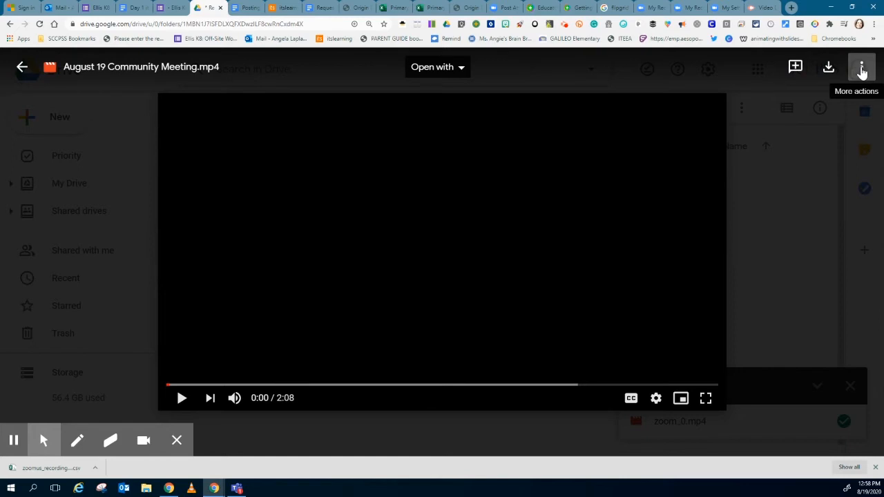
left_click(862, 70)
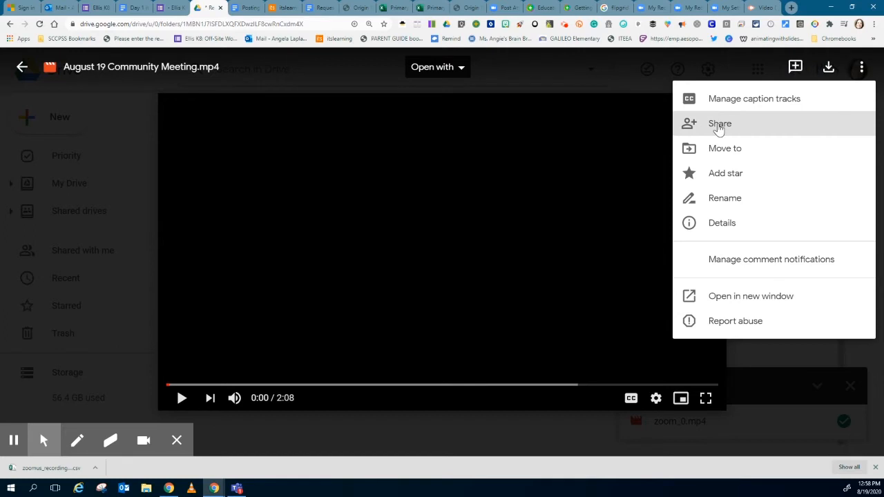
left_click(718, 129)
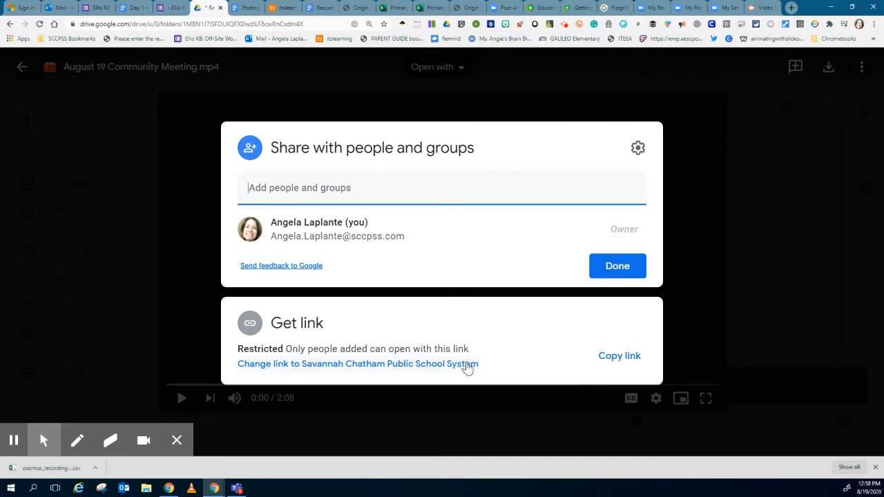
left_click(371, 366)
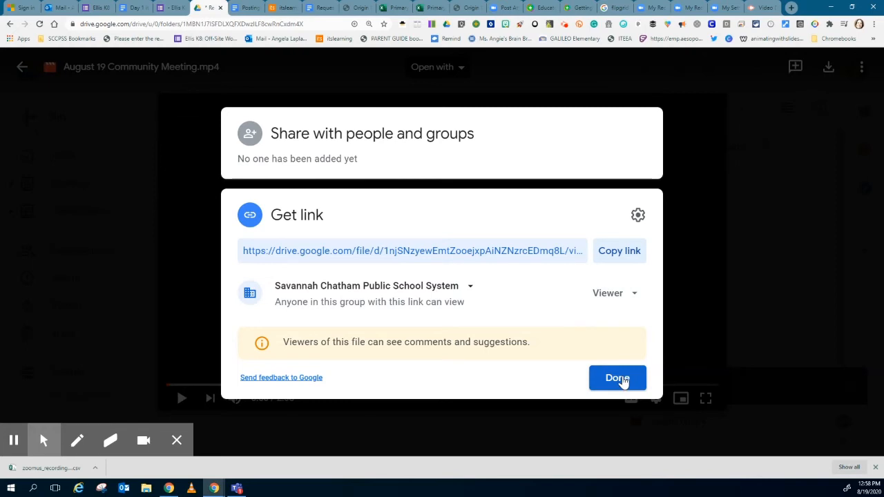
left_click(622, 379)
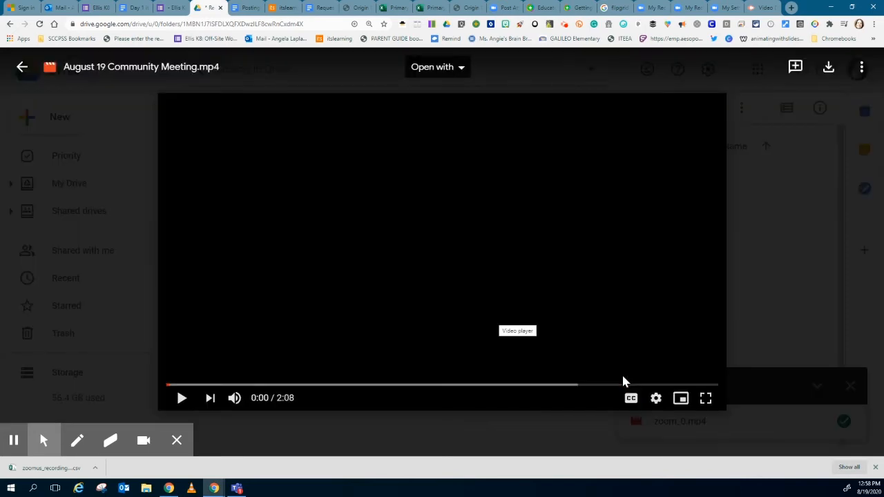
Reopen the video's sharing settings and copy its shareable link.
left_click(861, 69)
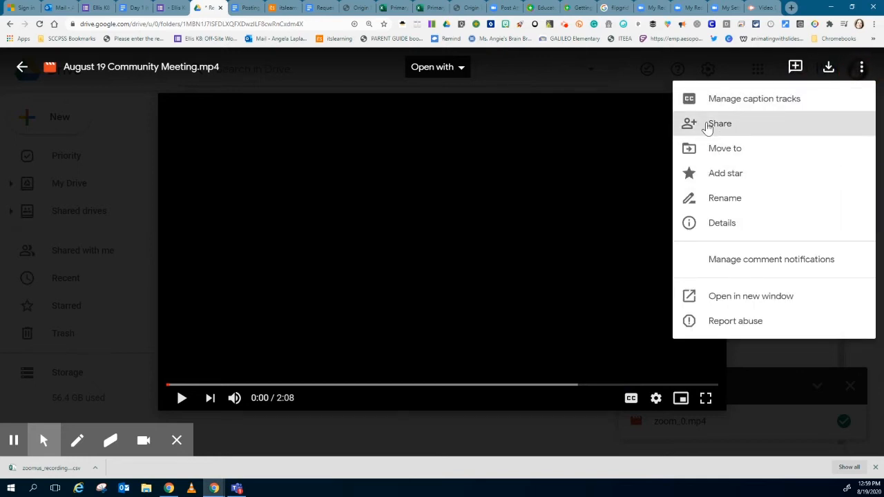
left_click(708, 127)
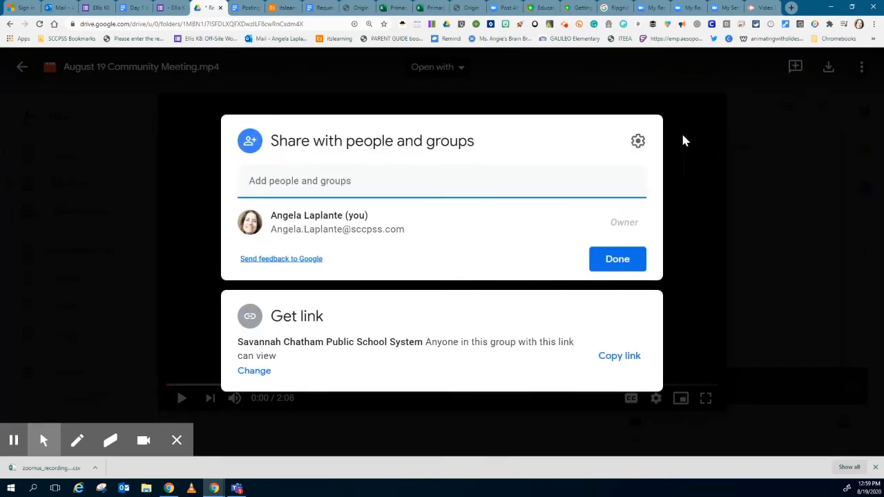
left_click(629, 358)
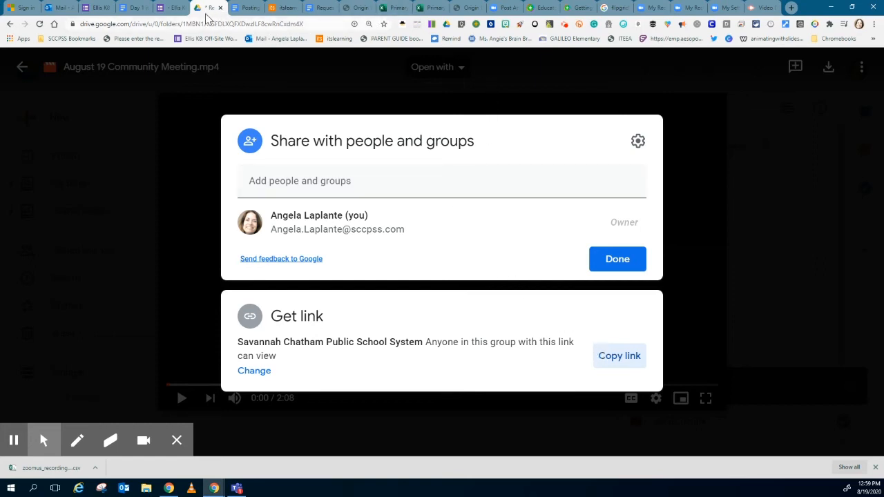
Switch to itslearning and open the Resources of the Explorations Sandbox course.
left_click(280, 9)
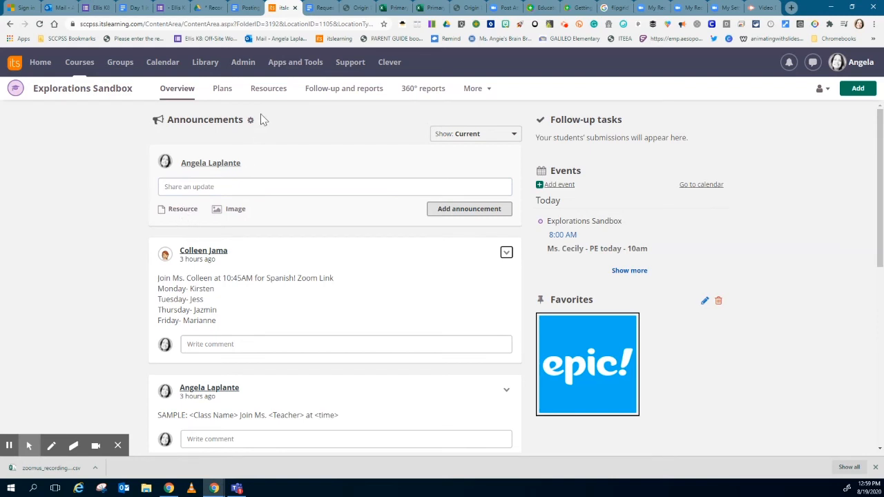
left_click(270, 94)
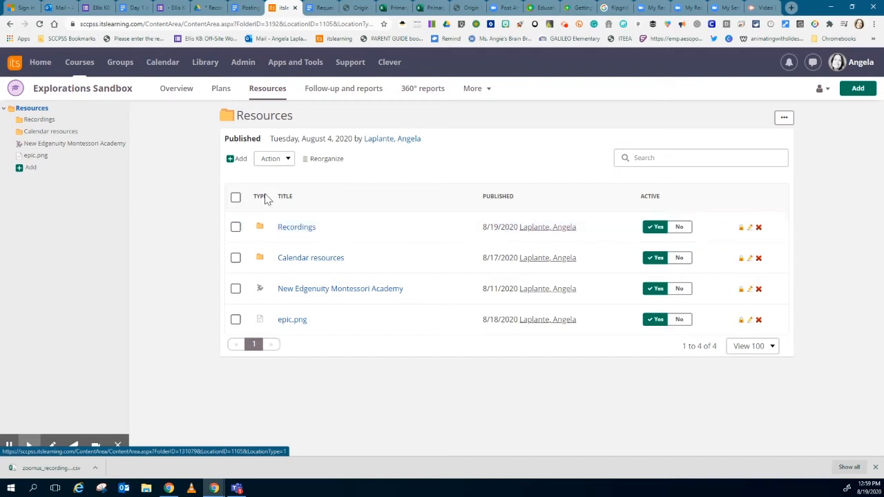
Open the Recordings folder in the course resources and create a new Link element inside it.
left_click(238, 162)
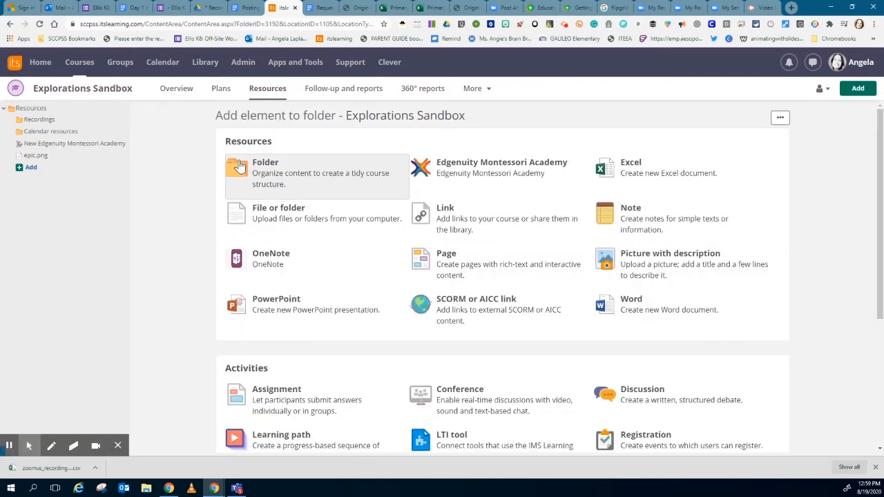
left_click(265, 95)
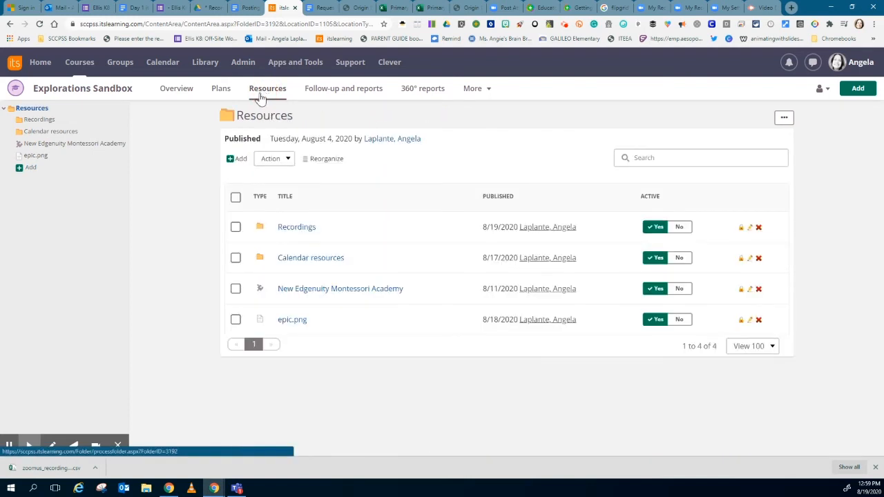
left_click(297, 227)
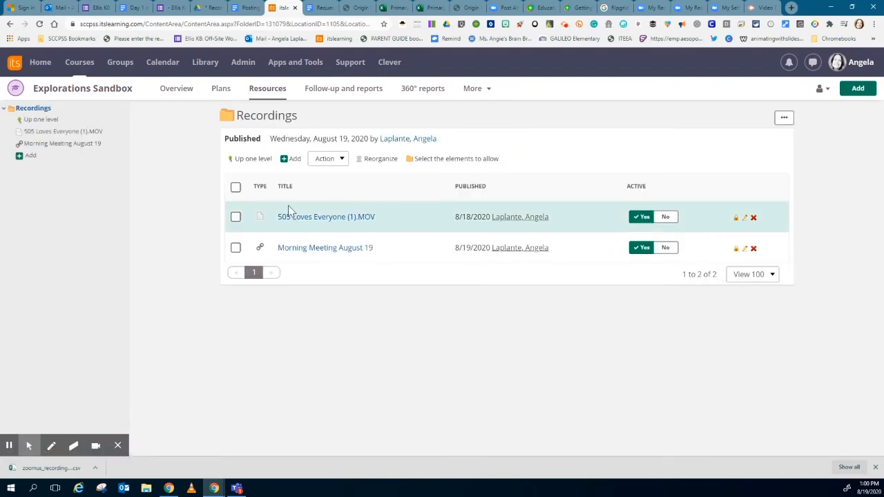
left_click(289, 160)
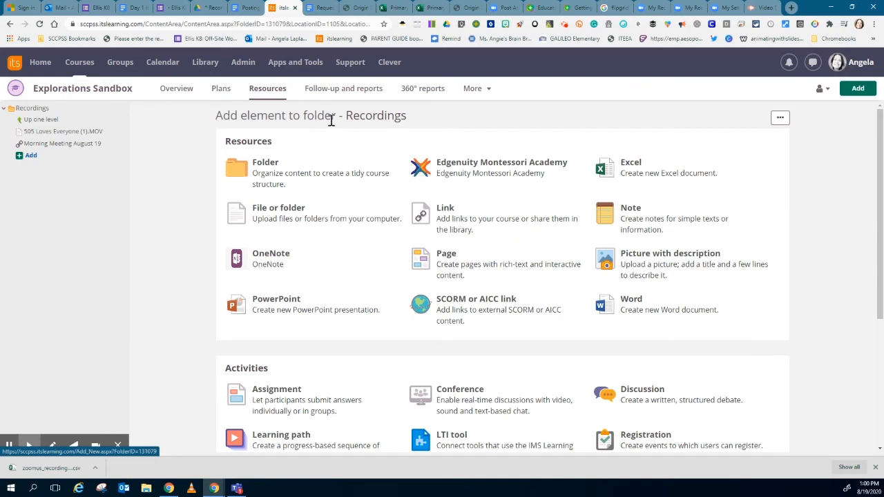
left_click(455, 223)
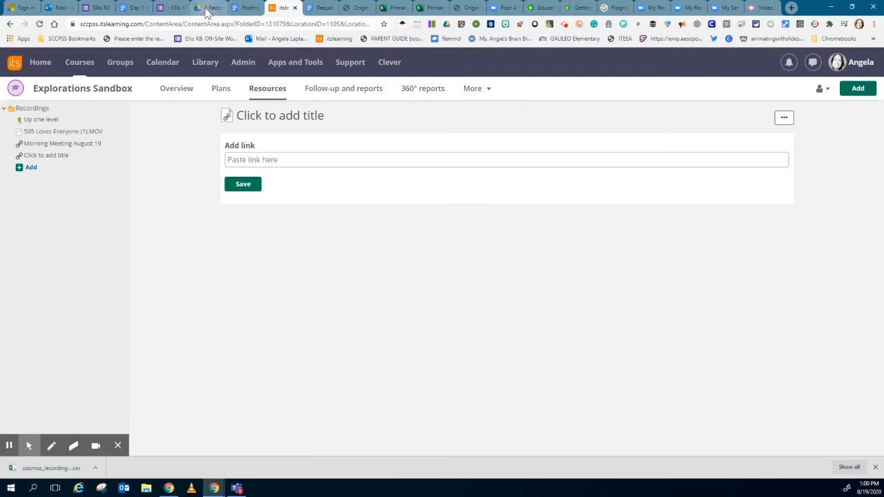
Paste the copied Google Drive video link into the new element and turn off embedding the page within itslearning.
left_click(252, 160)
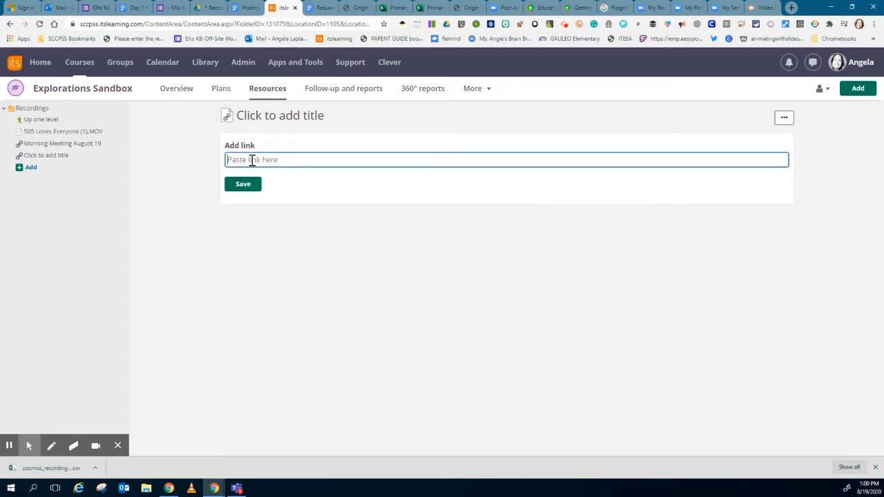
key("ctrl+v")
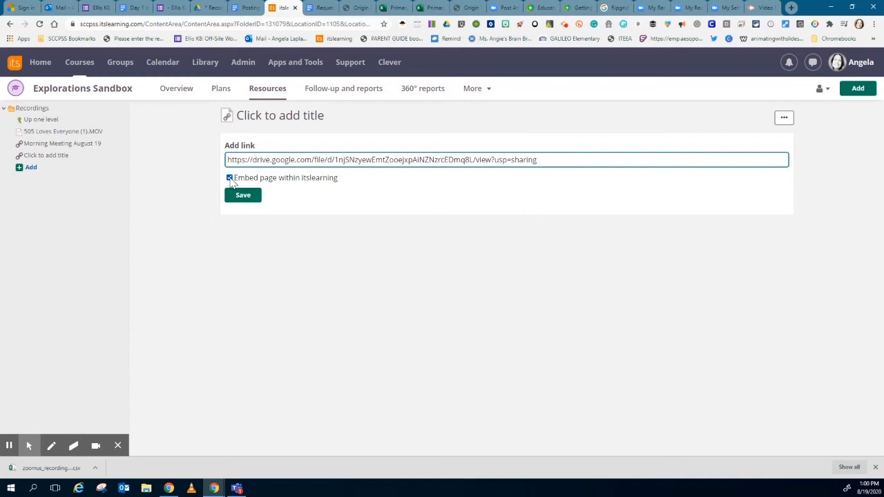
left_click(230, 178)
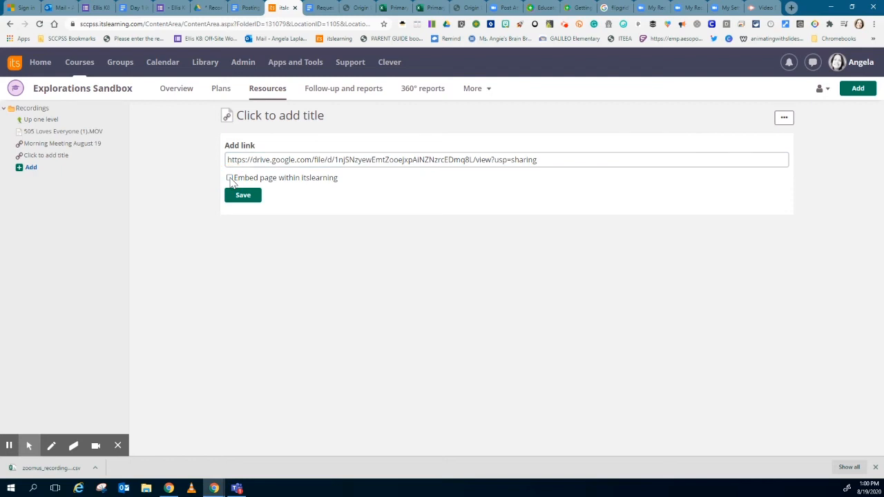
Title the link "August 19 Morning Meeting" and save it.
left_click(248, 118)
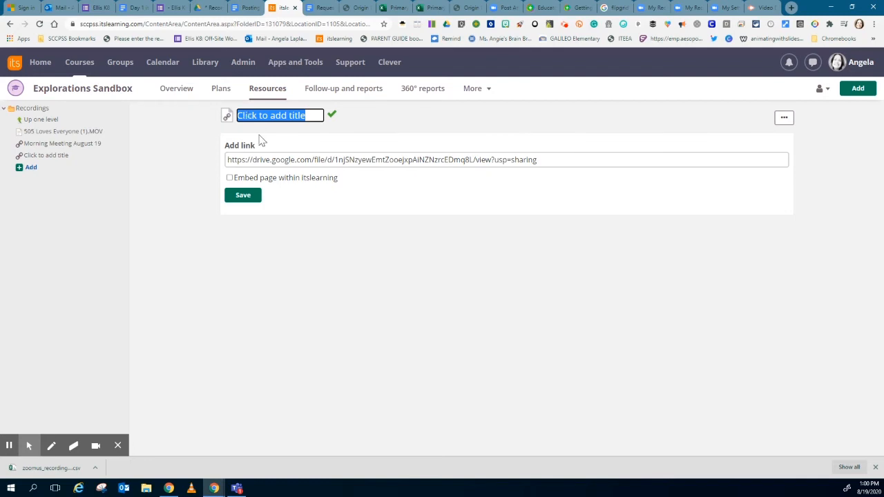
type("Au")
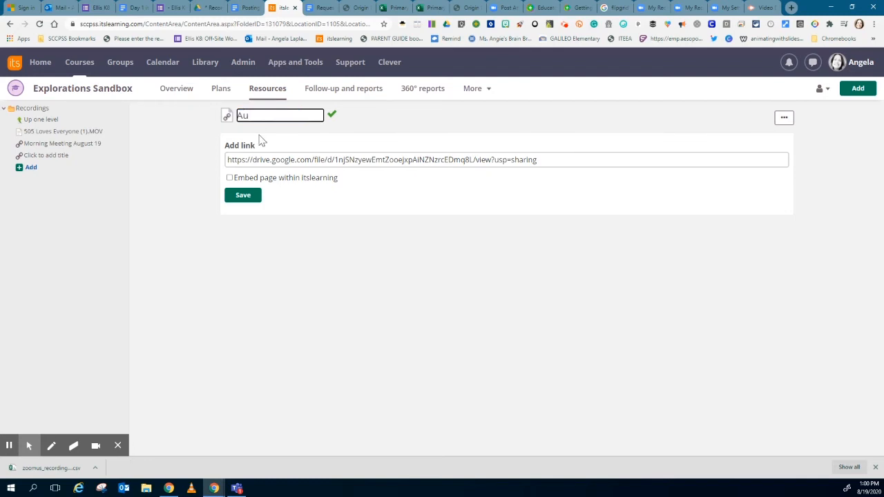
type("gust")
type(" 19")
type(" Morning Meet")
type("ing")
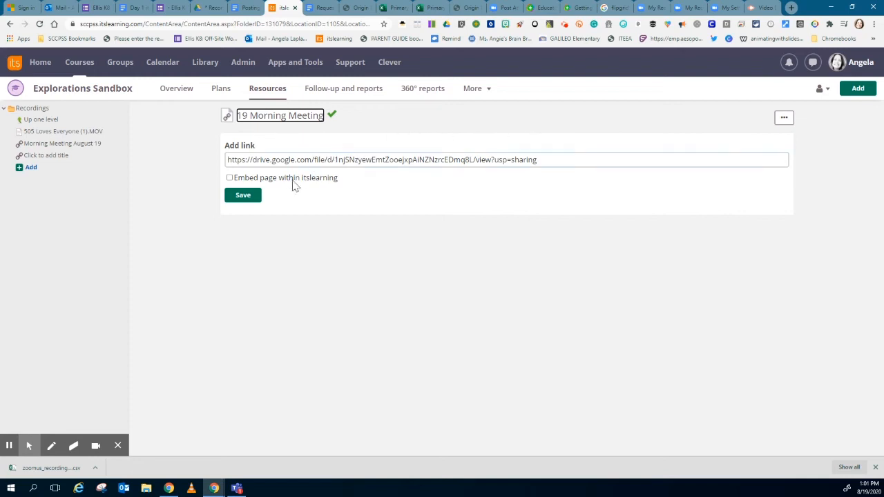
left_click(247, 200)
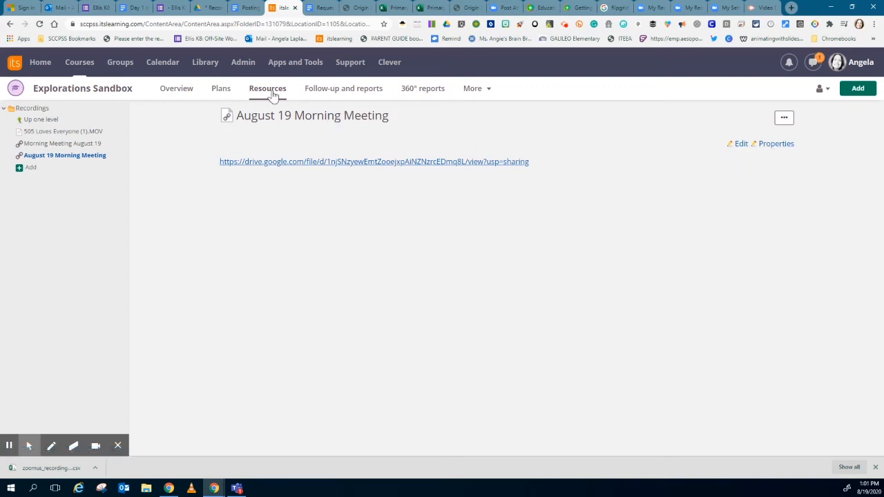
On the course overview, write the announcement text "Catch up with our Morning Meeting in the link below. August 19th".
left_click(175, 95)
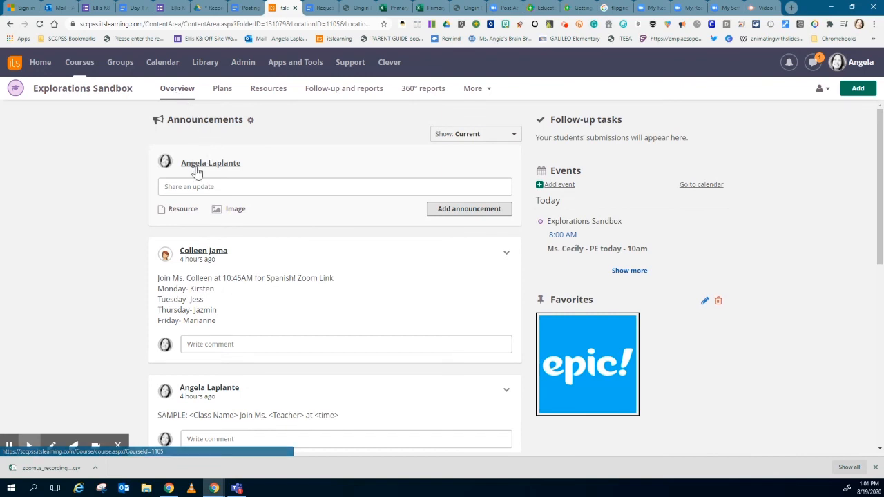
left_click(178, 186)
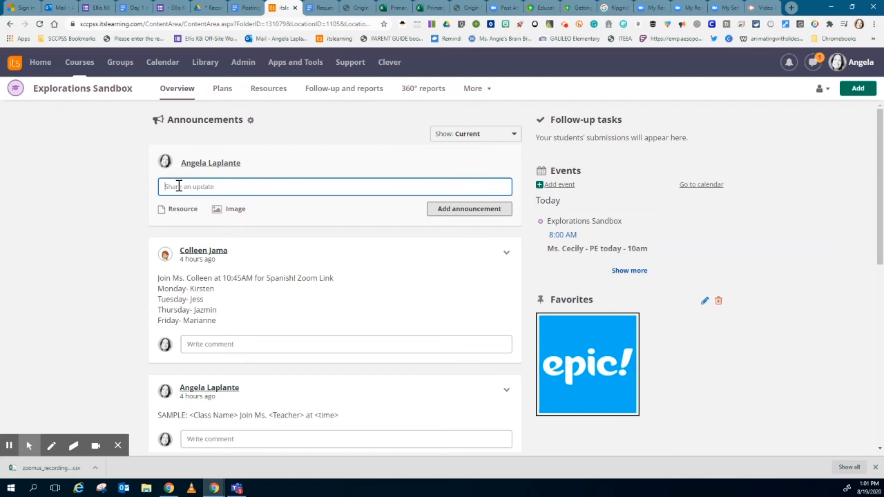
type("Cat")
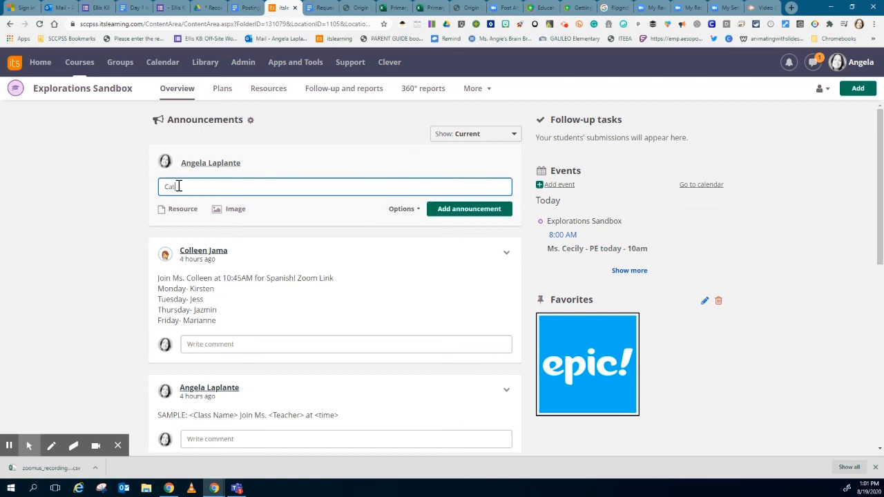
type("ch up with our morn")
key("BackSpace")
key("BackSpace")
key("BackSpace")
key("BackSpace")
type("Morning Meeting in the")
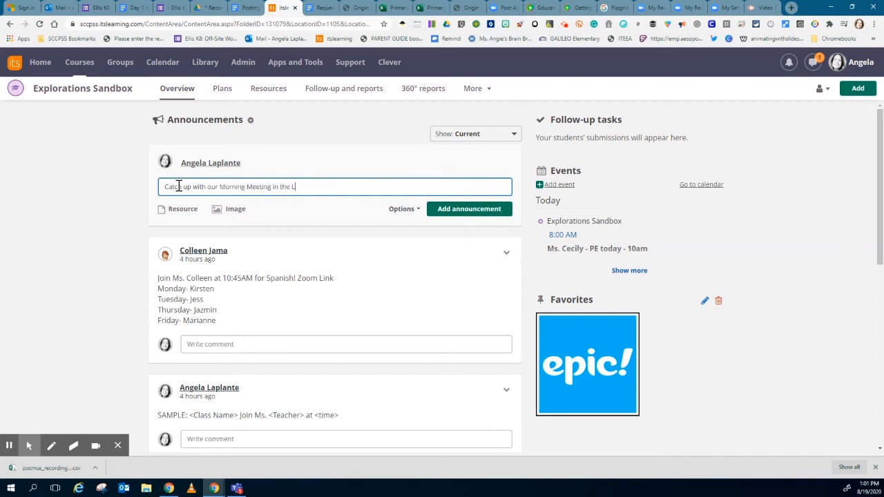
type(" link below. August 19th")
Attach the August 19 Morning Meeting link from the Recordings folder to the announcement as a resource.
left_click(178, 210)
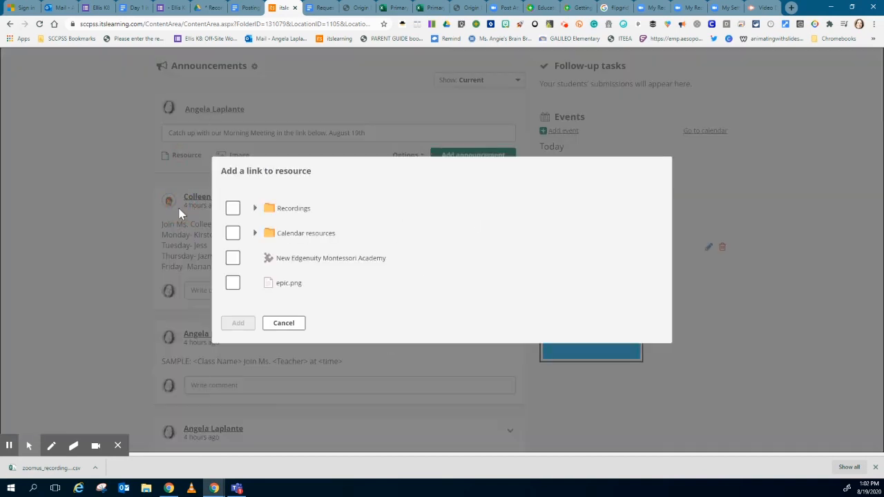
left_click(255, 209)
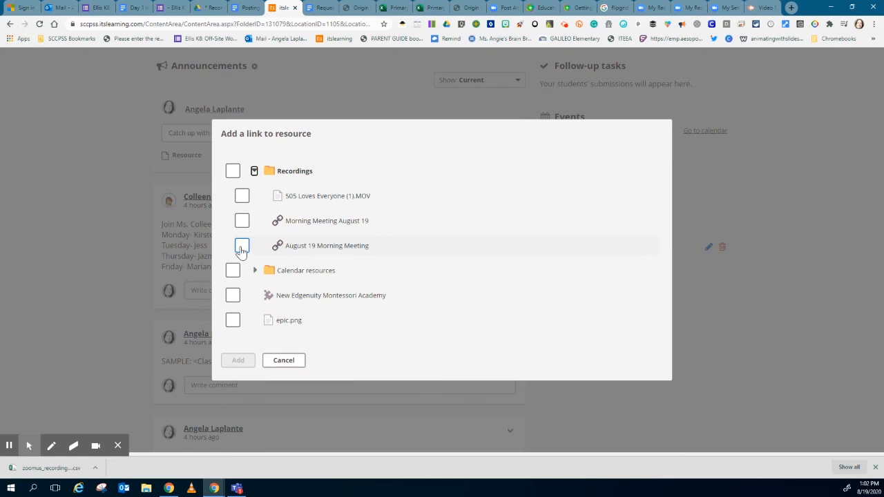
left_click(241, 249)
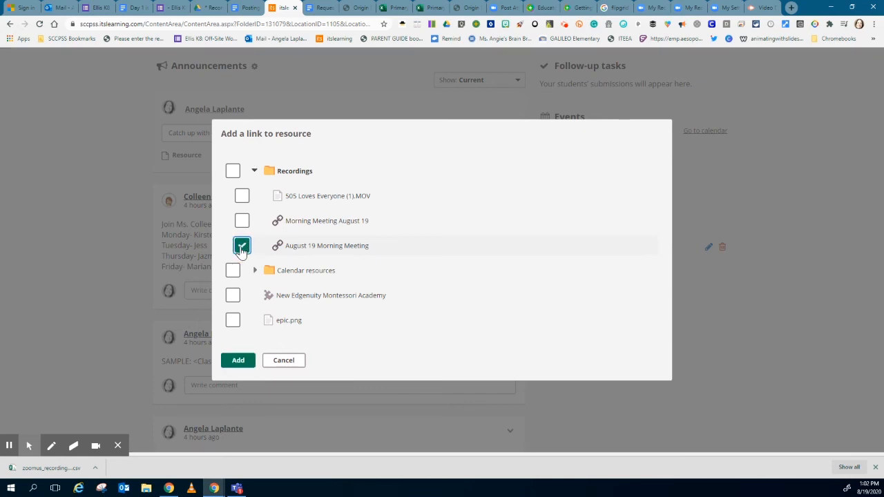
left_click(238, 360)
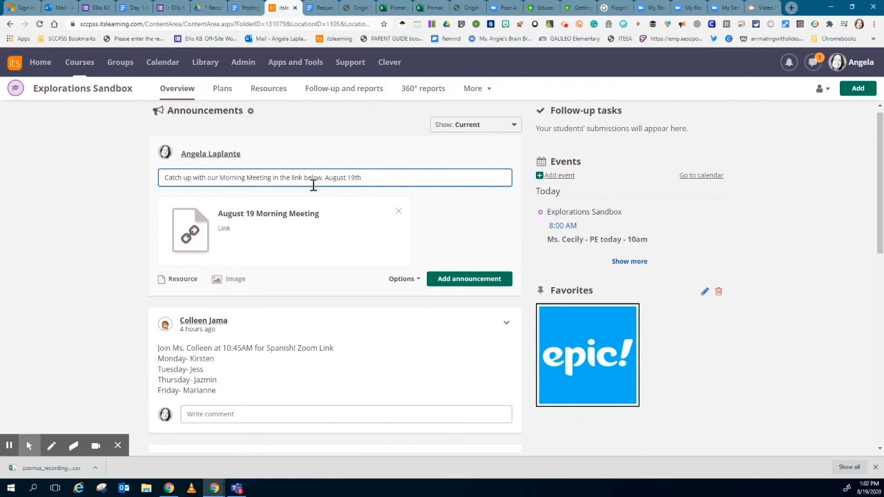
Remove "August 19th" from the end of the announcement text and publish the announcement.
key("BackSpace")
key("BackSpace")
key("BackSpace")
key("BackSpace")
key("BackSpace")
key("BackSpace")
key("BackSpace")
key("BackSpace")
key("BackSpace")
key("BackSpace")
key("BackSpace")
key("BackSpace")
left_click(414, 279)
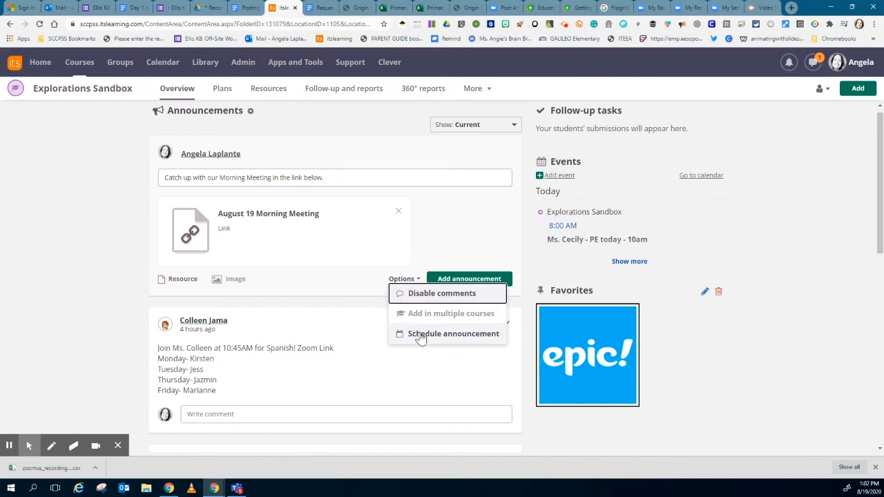
left_click(452, 279)
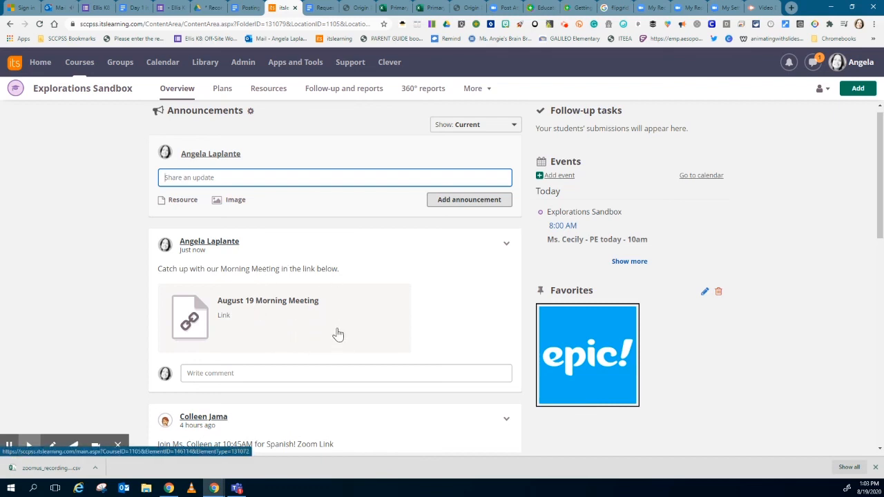
Return to the course resources and open the Recordings folder.
left_click(272, 94)
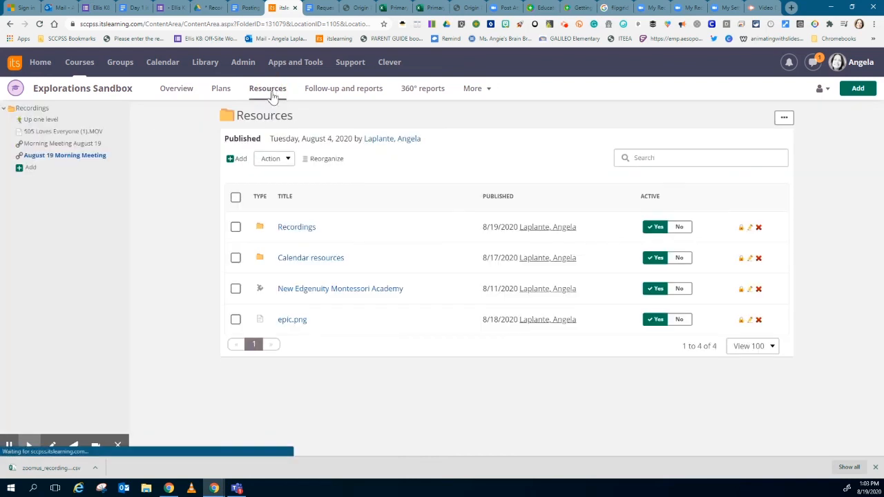
left_click(297, 228)
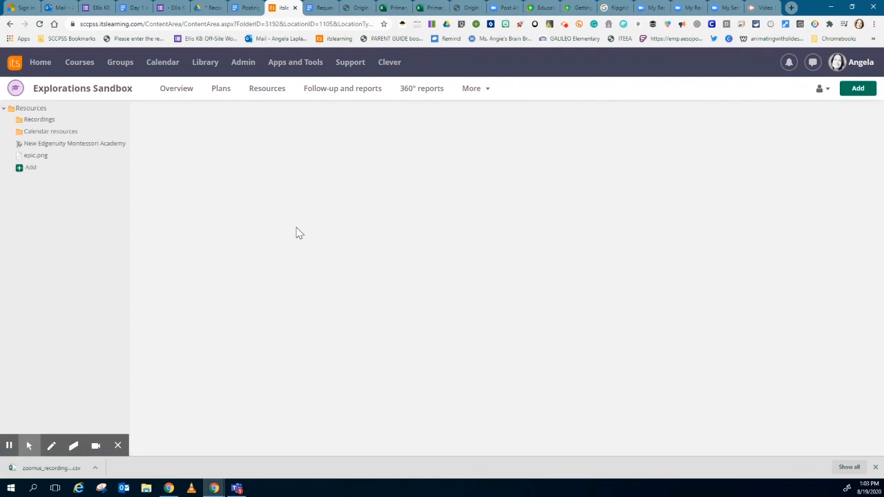
left_click(296, 230)
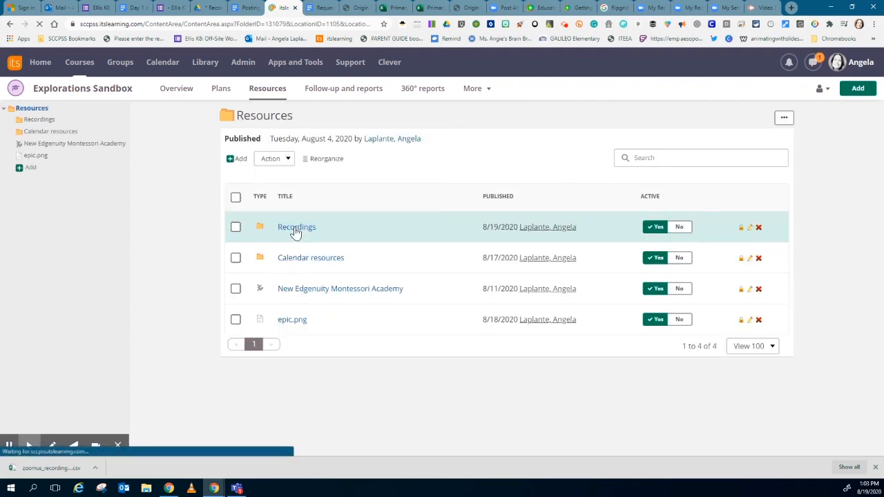